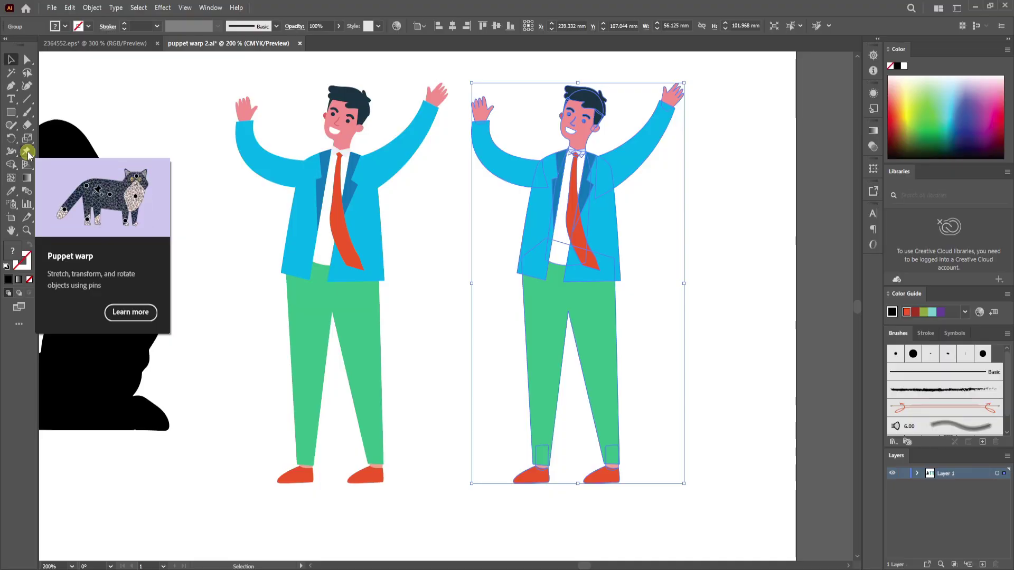
Apply Puppet Warp to the duplicated businessman, covering it with a pinned mesh
click(27, 153)
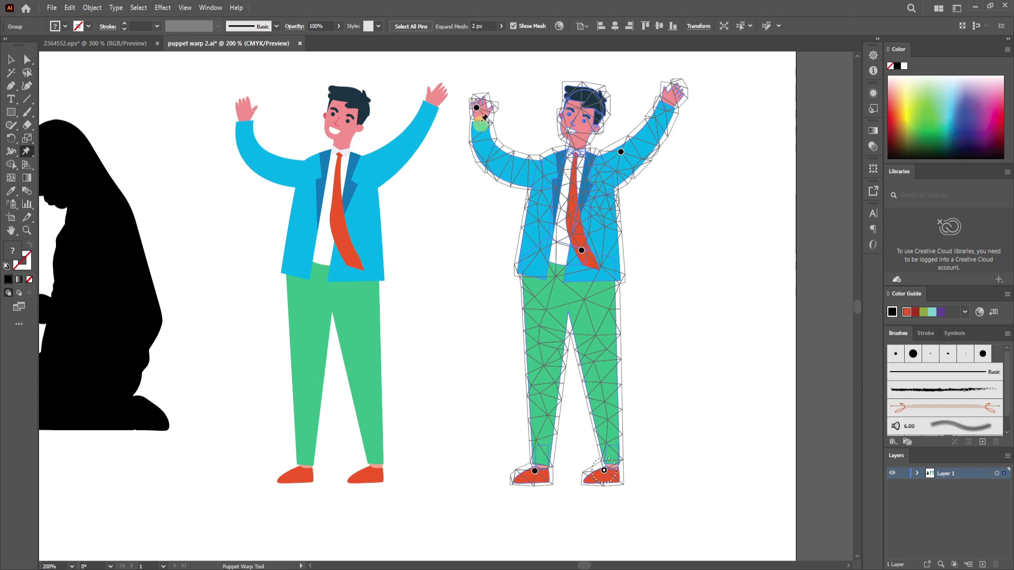
Add a warp pin on the duplicate businessman's left hand
click(477, 107)
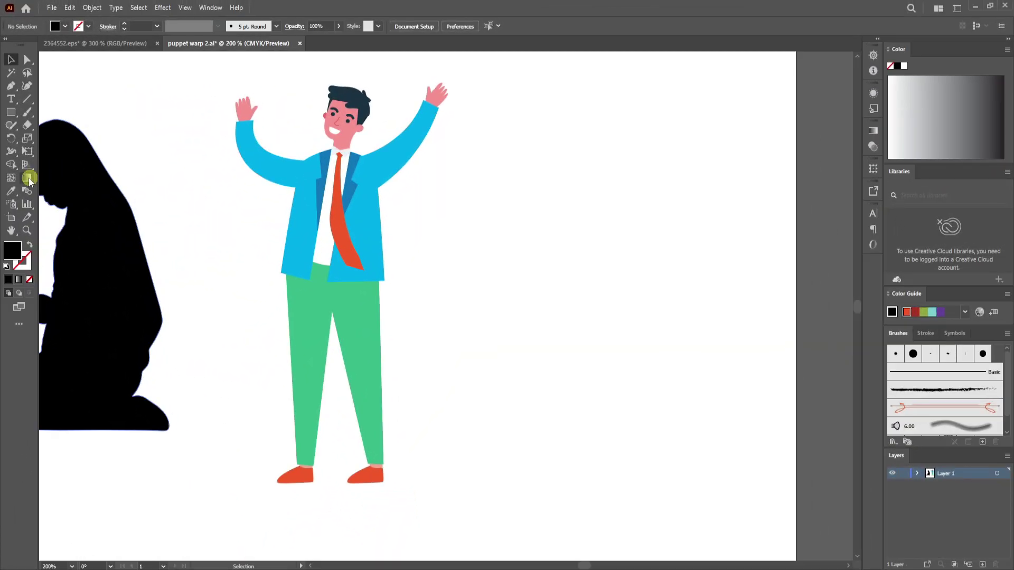
click(28, 153)
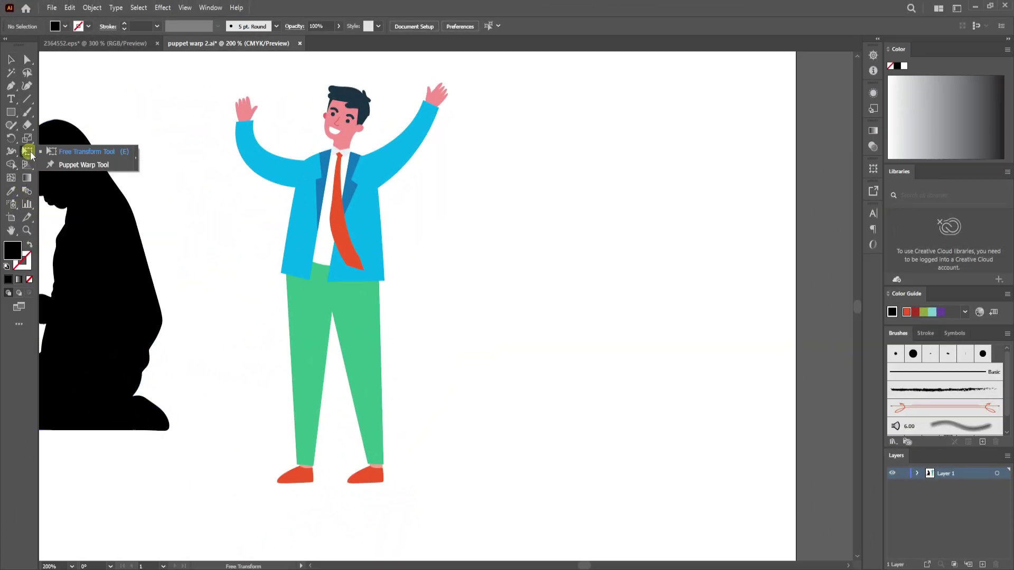
click(114, 165)
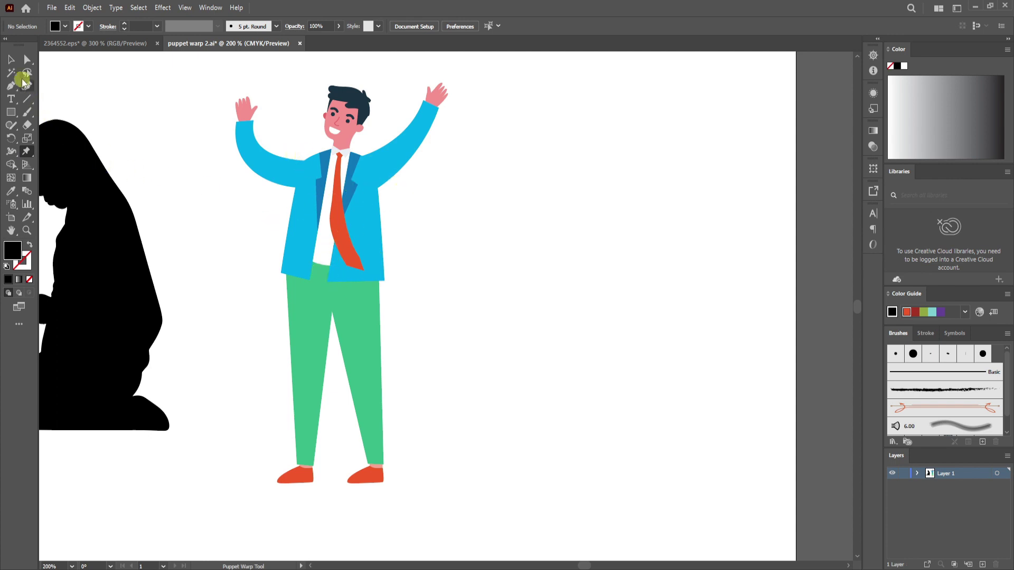
click(10, 59)
Select the whole businessman and Alt-drag a copy to the right
mouse_move(206, 62)
mouse_down()
mouse_move(400, 363)
mouse_move(469, 525)
mouse_up()
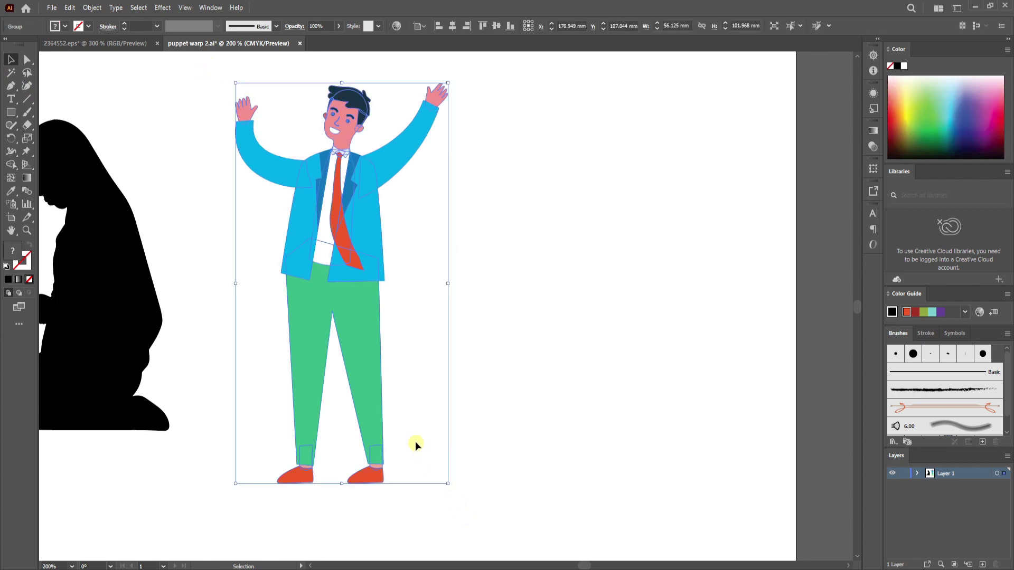
alt+drag(352, 338, 588, 357)
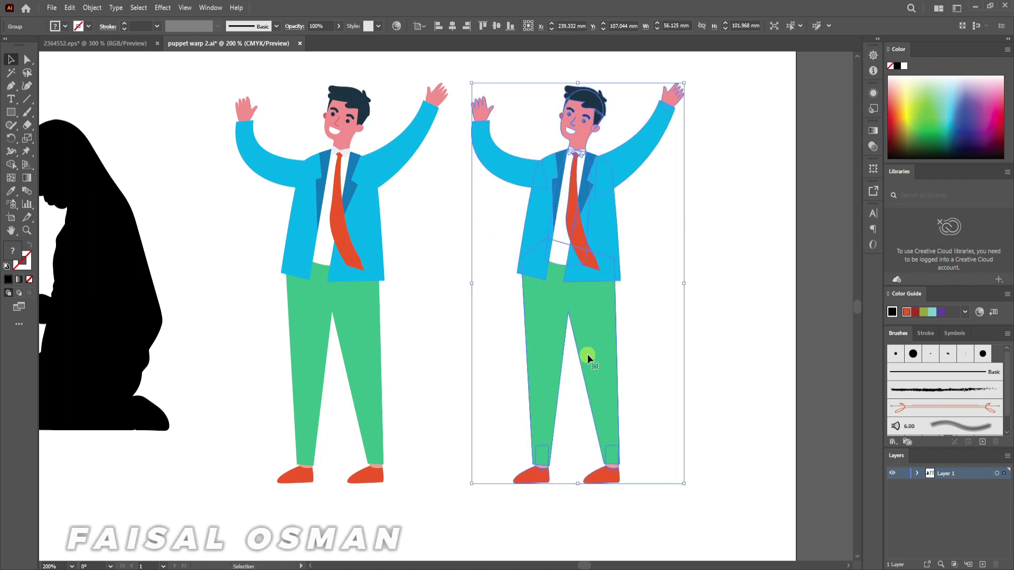
Put a Puppet Warp mesh on the copied businessman and delete its tie pin
click(27, 152)
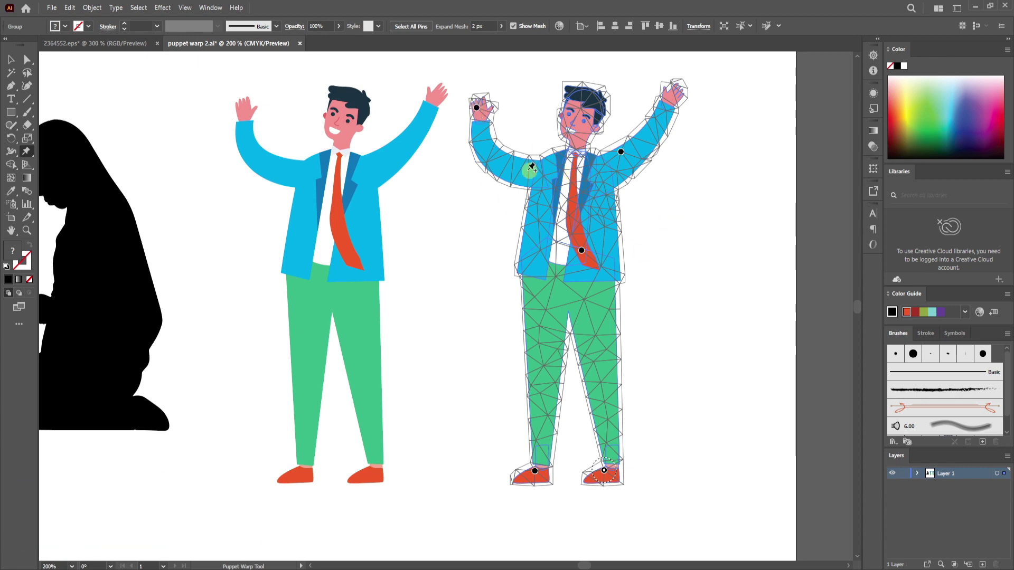
click(477, 107)
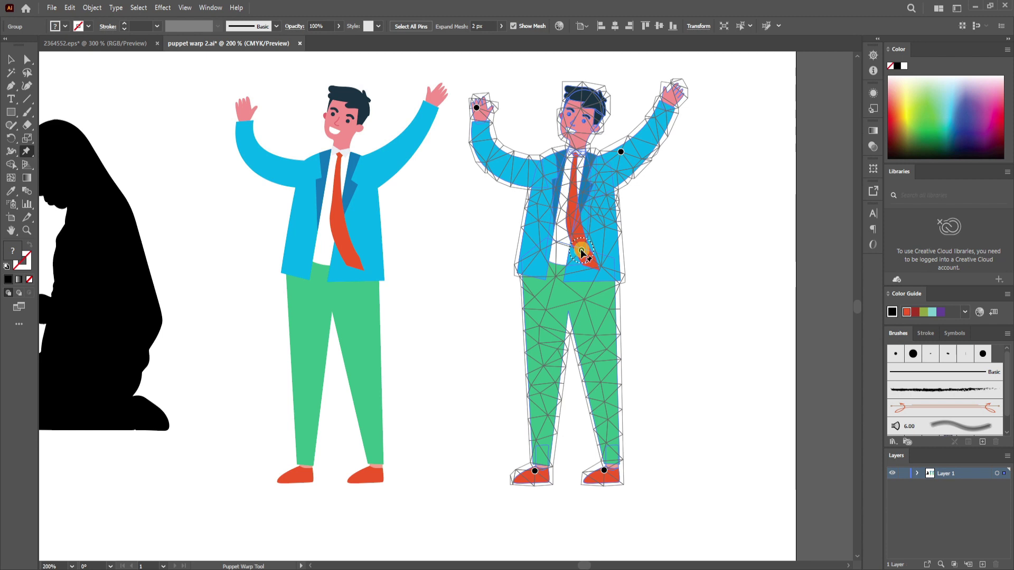
key(Delete)
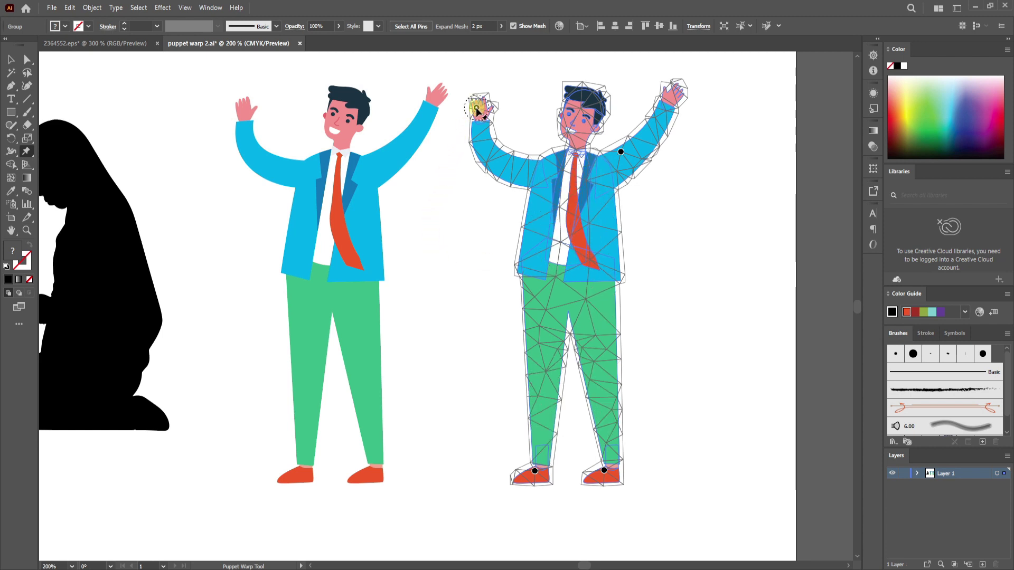
Remove the hand and shoulder pins, re-pin the left hand, and undo a test arm bend
key(Delete)
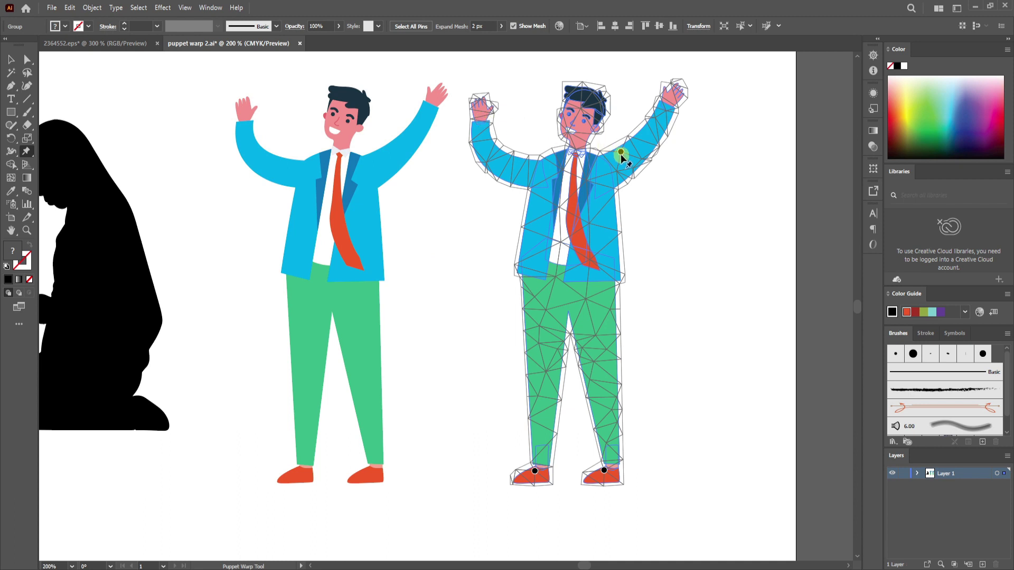
click(622, 153)
key(Delete)
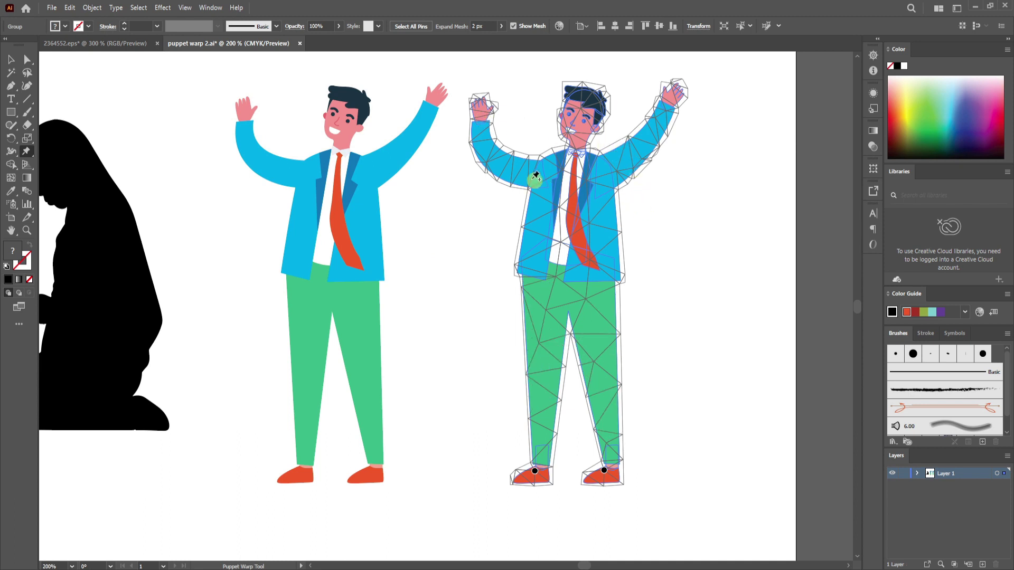
click(481, 108)
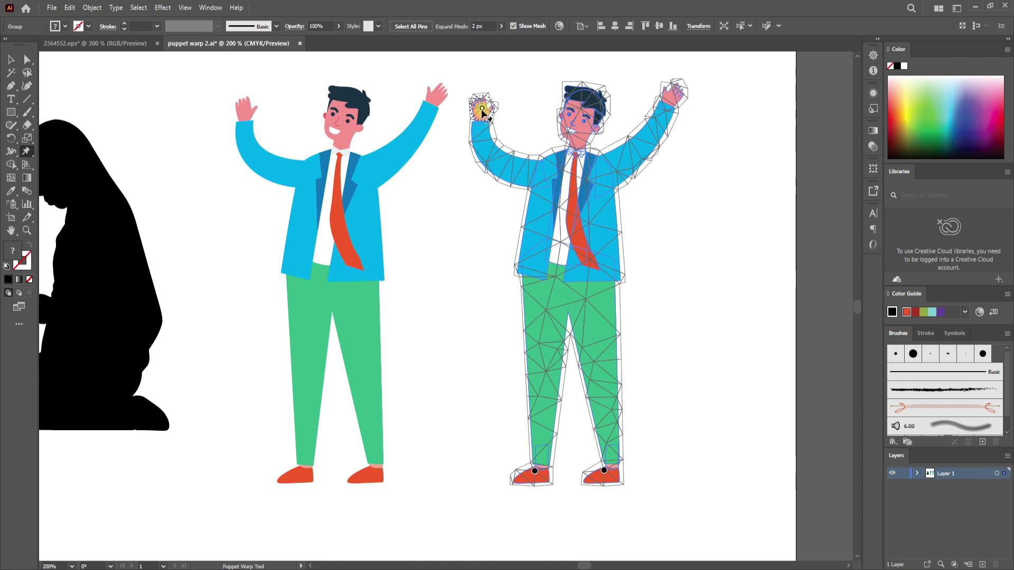
mouse_move(483, 109)
mouse_down()
mouse_move(471, 160)
mouse_move(576, 129)
mouse_move(432, 128)
mouse_move(534, 139)
mouse_up()
key(v)
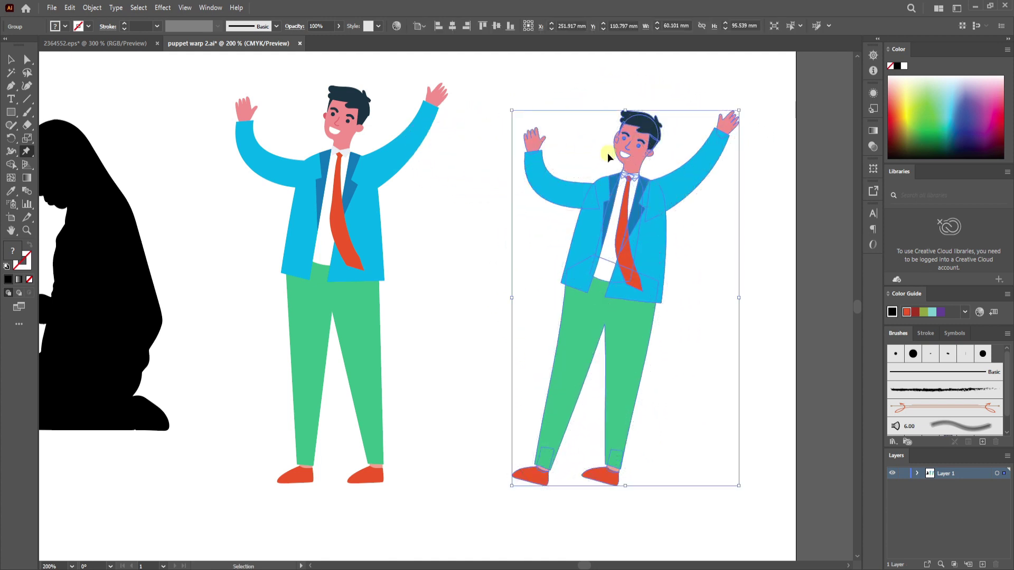
key(ctrl+z)
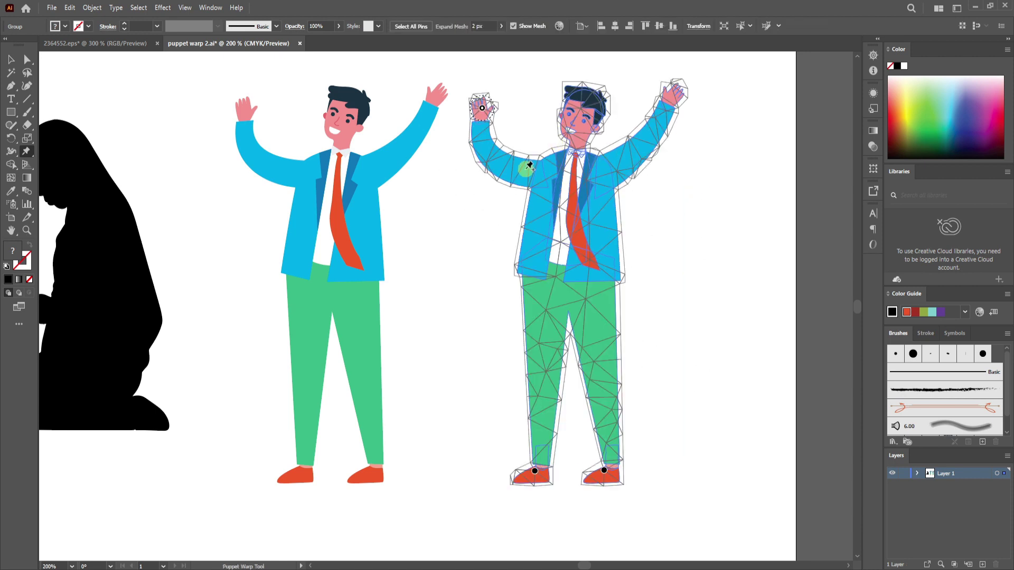
Pin the waist and left chest, trying and undoing two left-arm bends
click(568, 272)
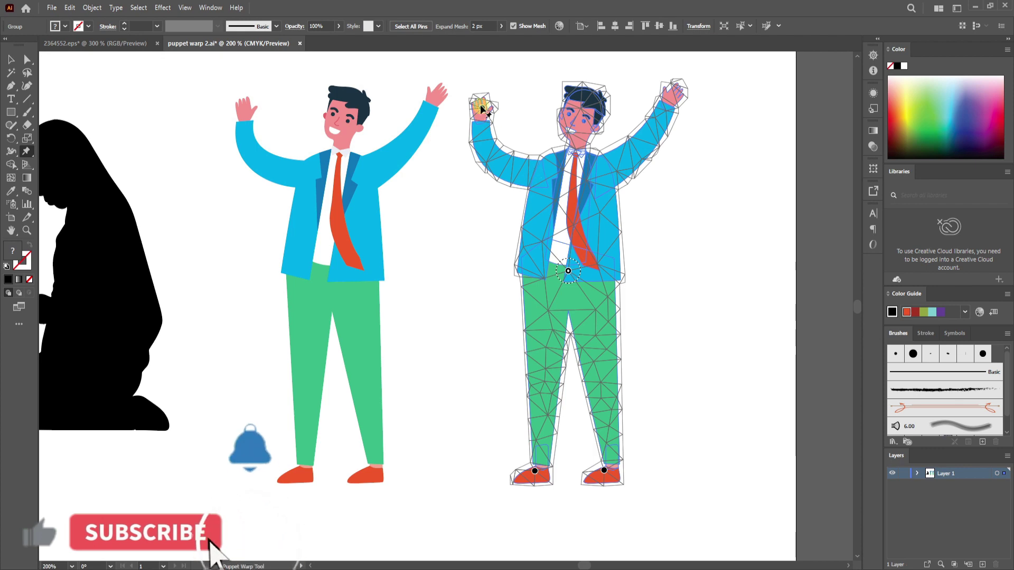
mouse_move(481, 107)
mouse_down()
mouse_move(450, 176)
mouse_move(471, 153)
mouse_up()
key(ctrl+z)
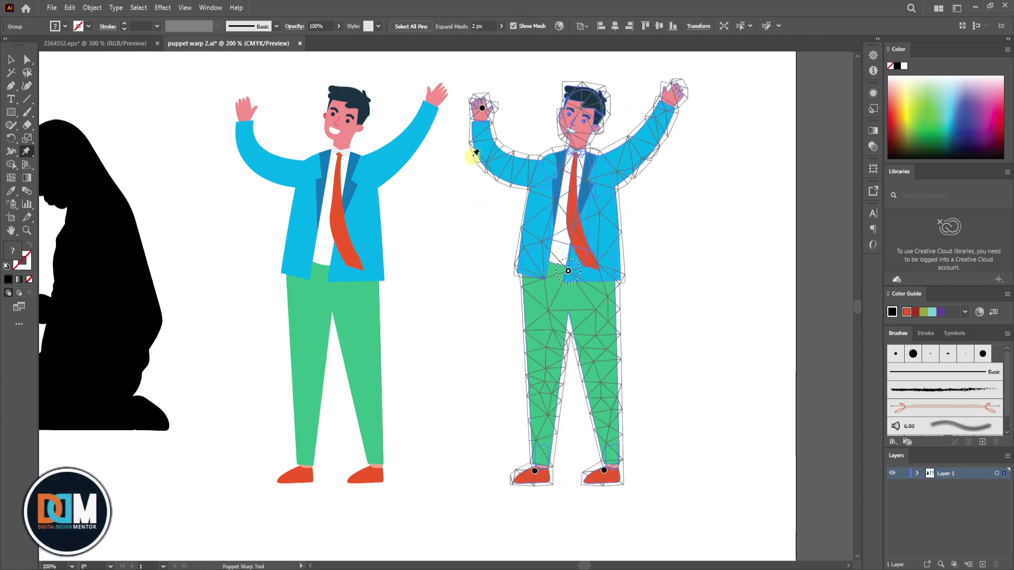
click(539, 175)
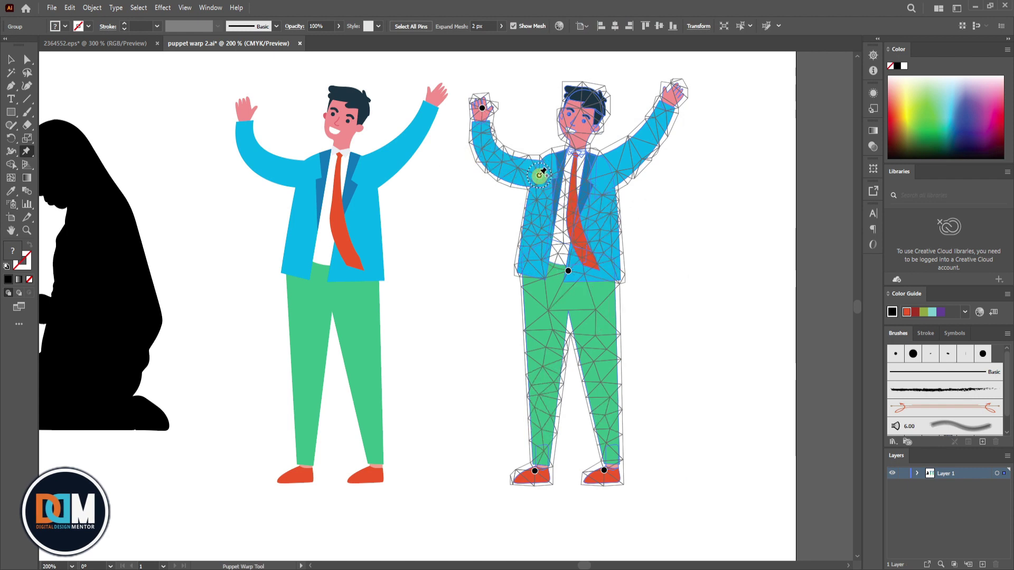
click(483, 108)
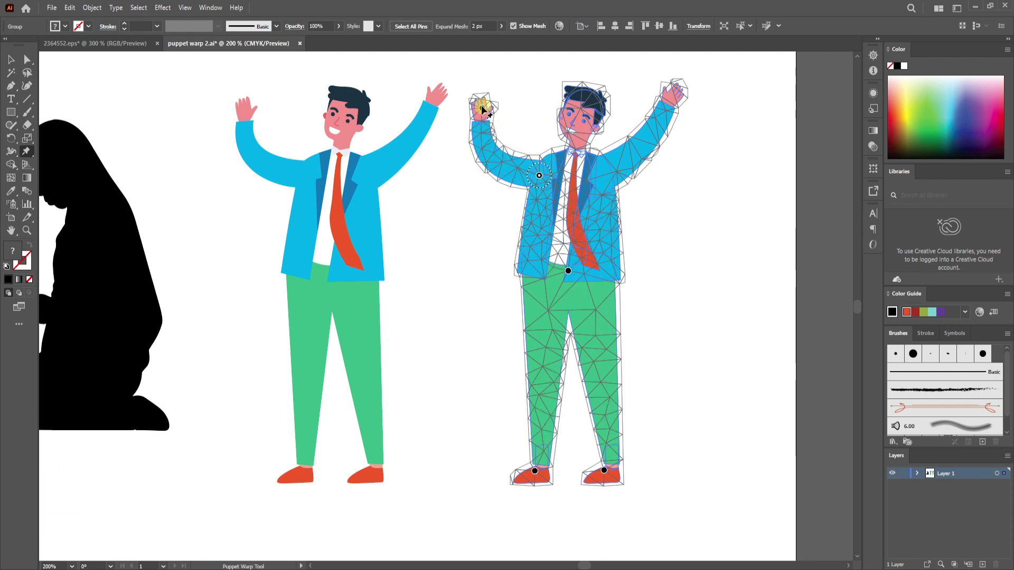
drag(481, 108, 473, 143)
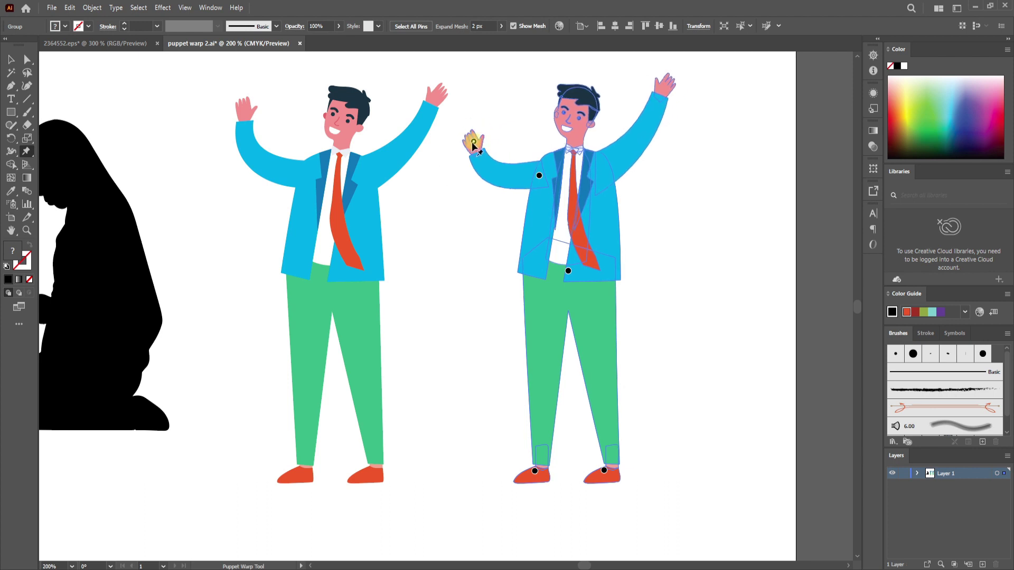
key(ctrl+z)
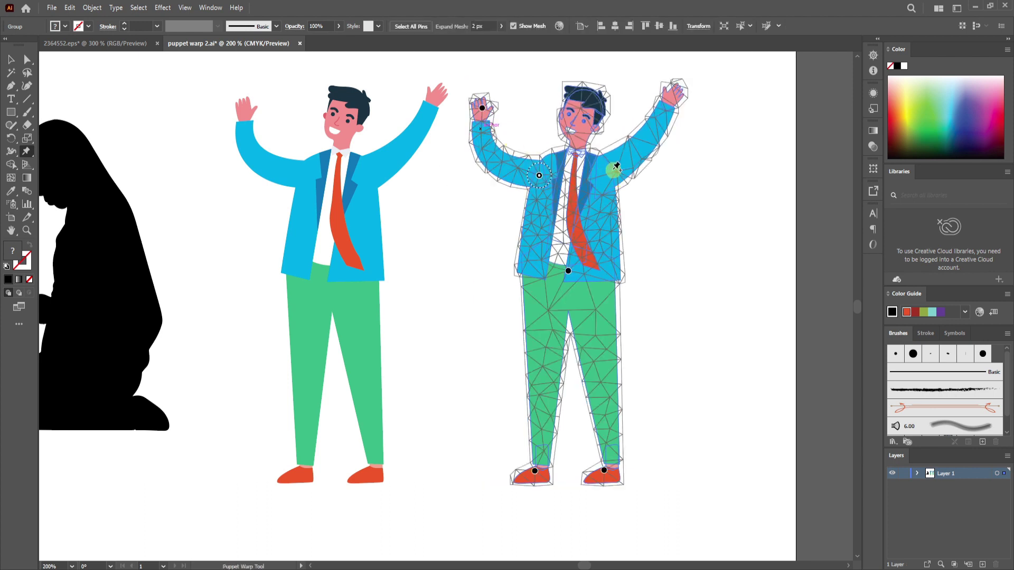
Pin shoulder and neck, bring both hands beside the head, tilt the head left, then deselect
click(608, 171)
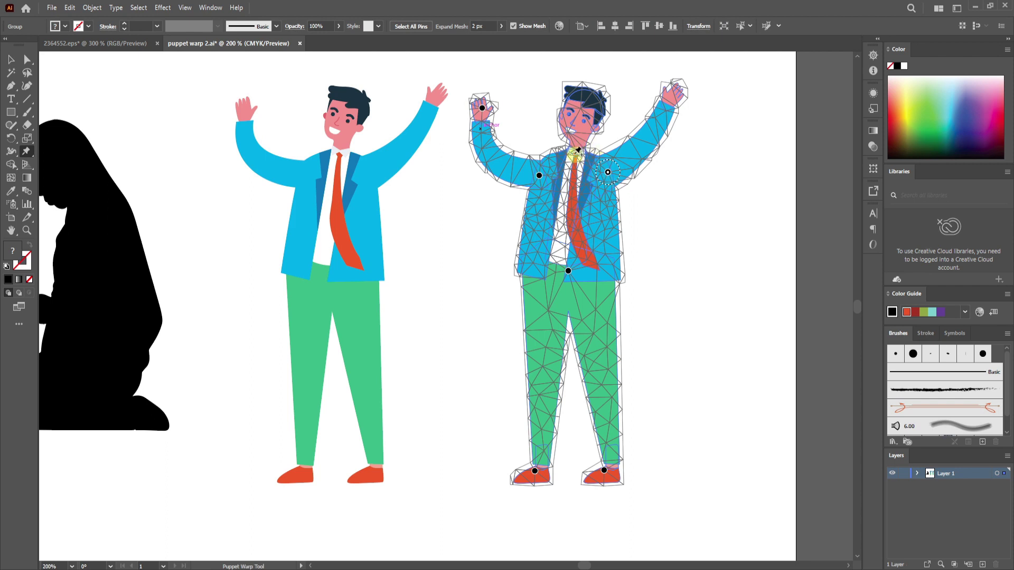
click(574, 154)
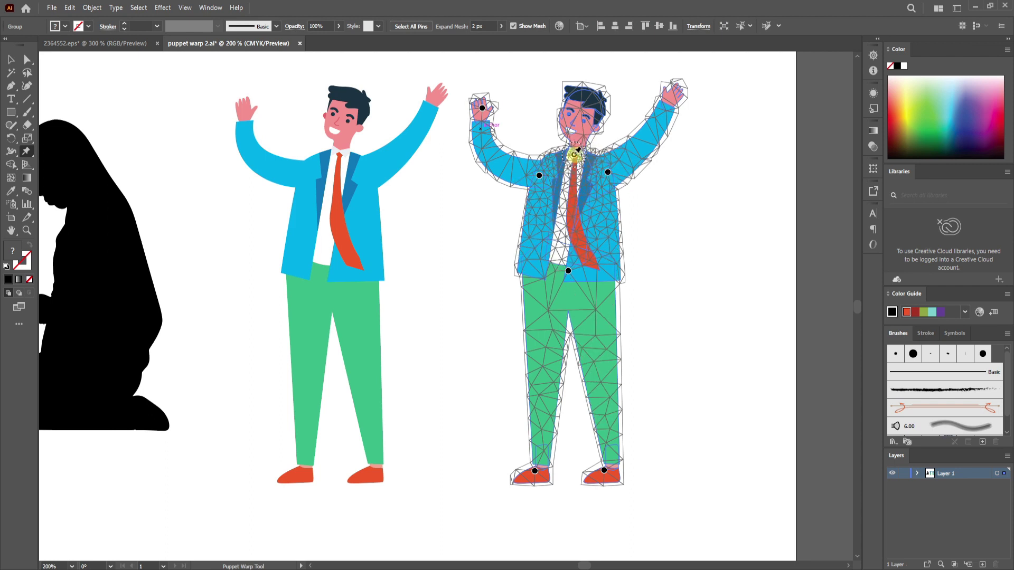
click(483, 109)
mouse_move(483, 108)
mouse_down()
mouse_move(539, 81)
mouse_move(503, 91)
mouse_move(485, 114)
mouse_move(509, 90)
mouse_move(530, 87)
mouse_up()
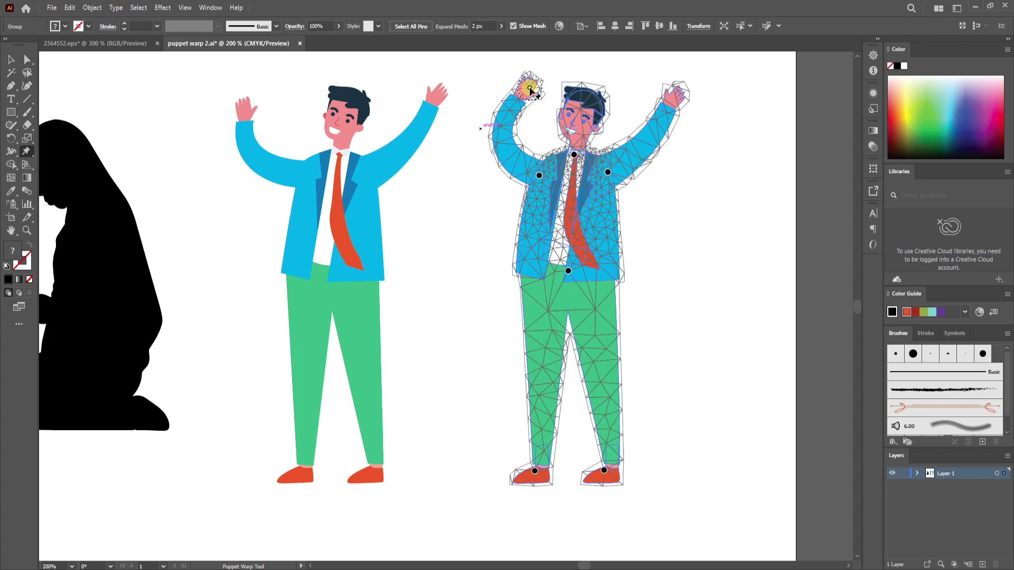
drag(680, 93, 626, 87)
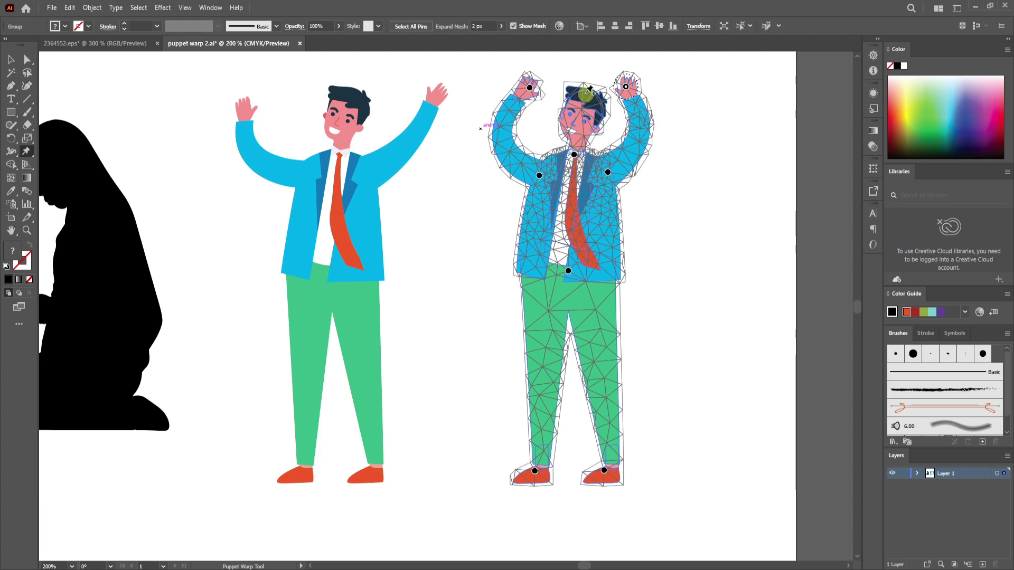
click(586, 92)
drag(587, 93, 571, 94)
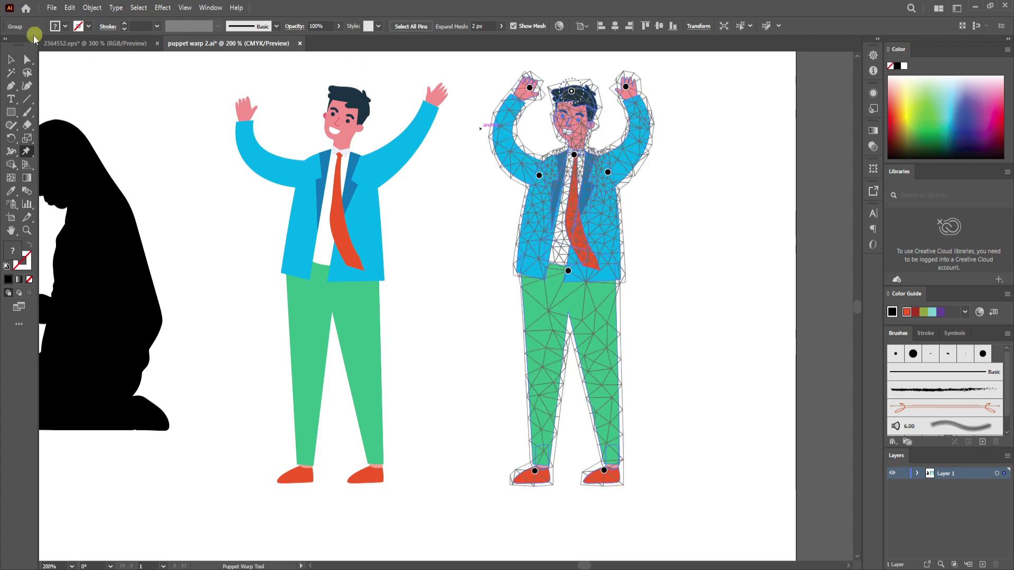
click(10, 59)
click(142, 83)
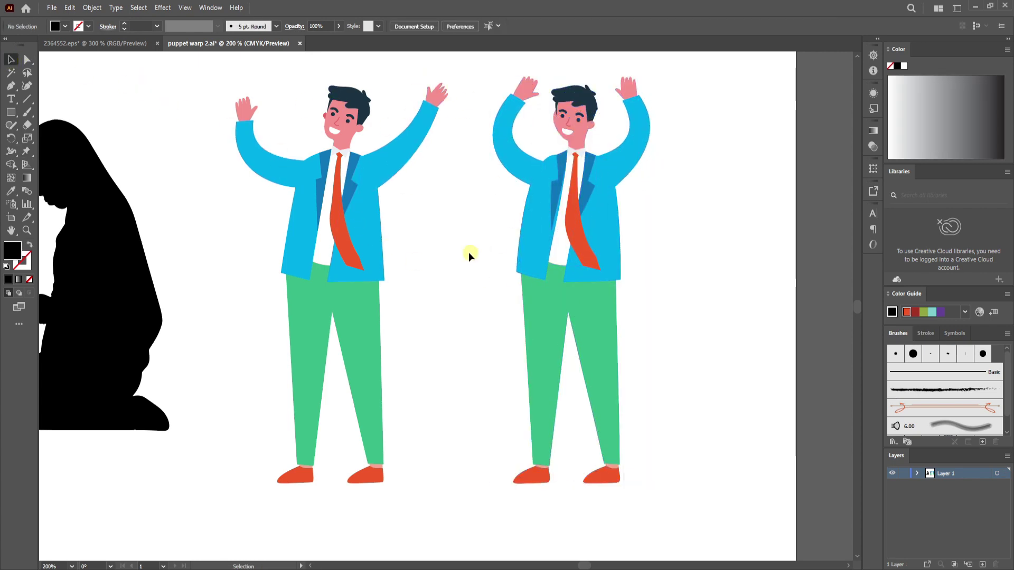
mouse_move(269, 281)
mouse_down()
mouse_move(566, 290)
mouse_move(343, 278)
mouse_up()
Copy the kneeling silhouette rightward, nudge the businessman right for room, and select the copy
click(567, 279)
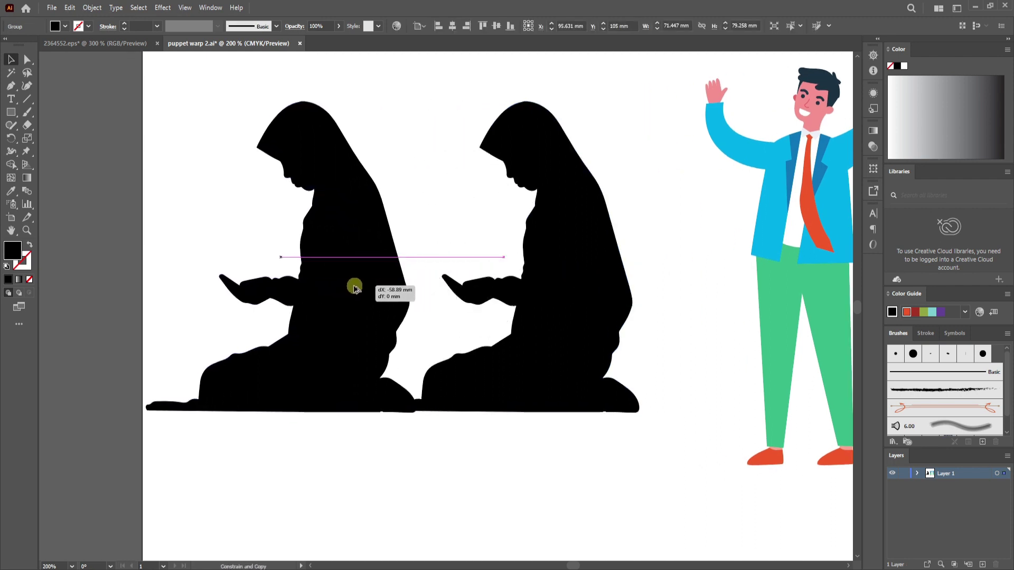
drag(573, 307, 631, 304)
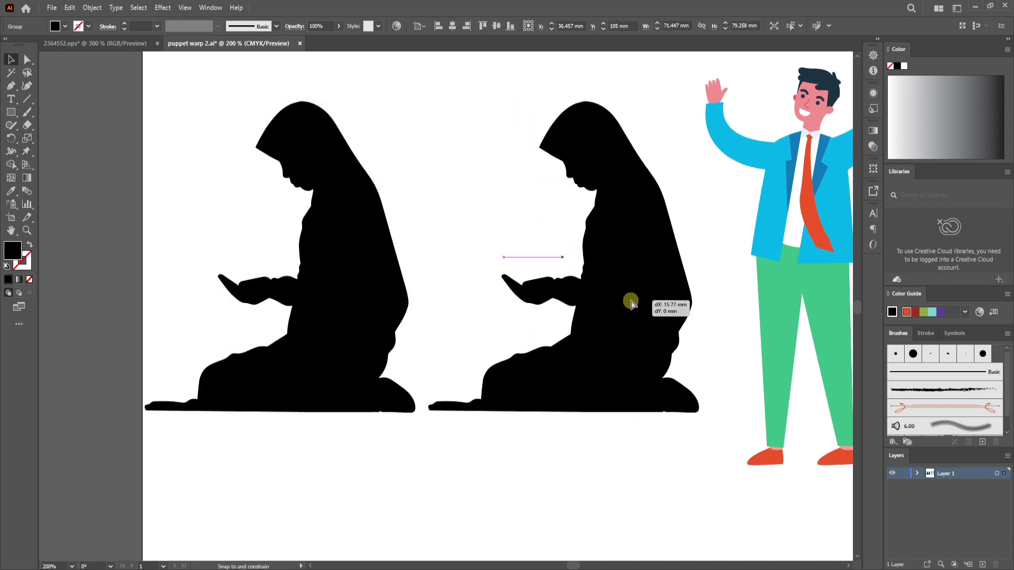
scroll(634, 296, right, 3)
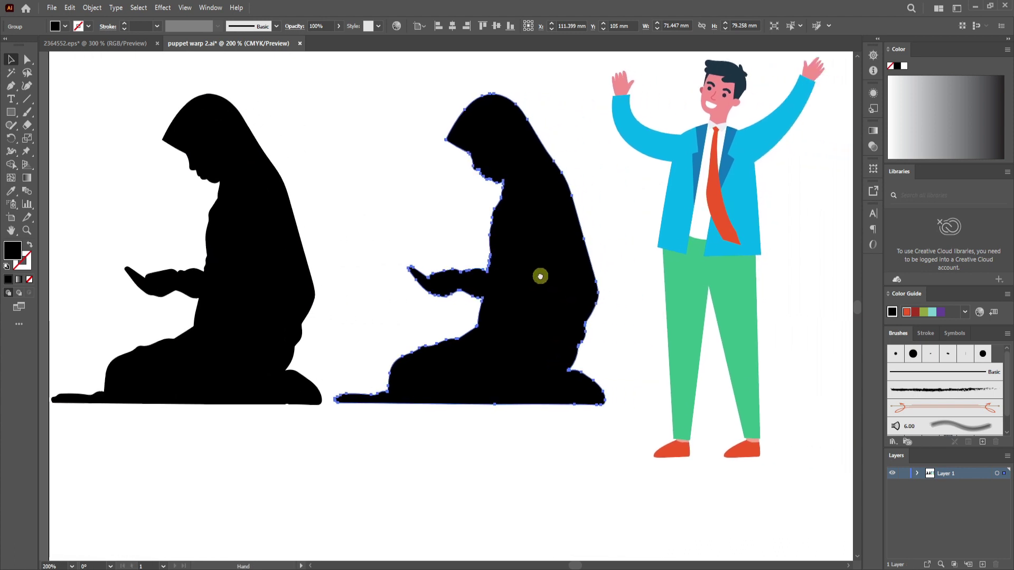
drag(567, 268, 555, 273)
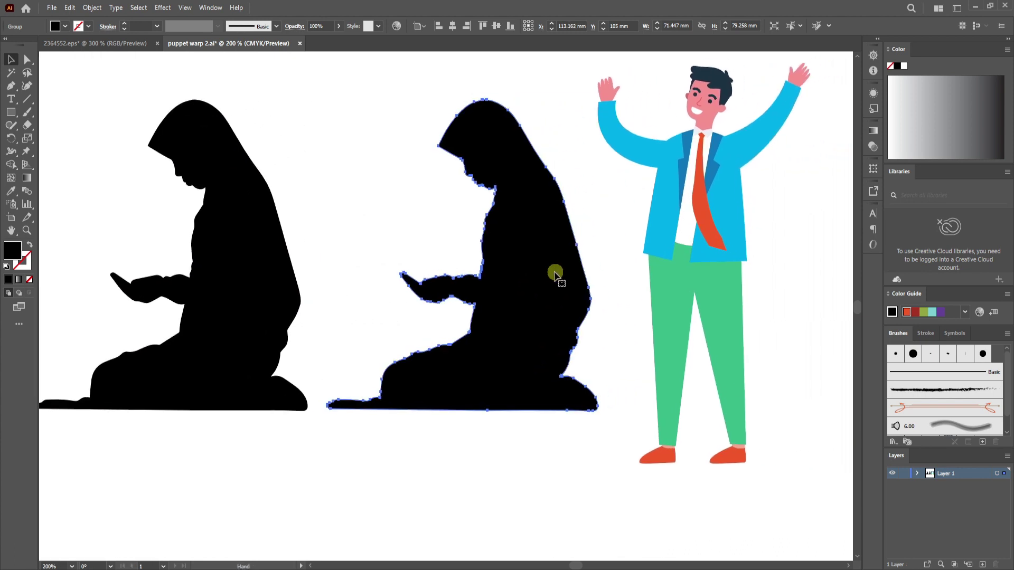
key(space)
drag(692, 271, 734, 272)
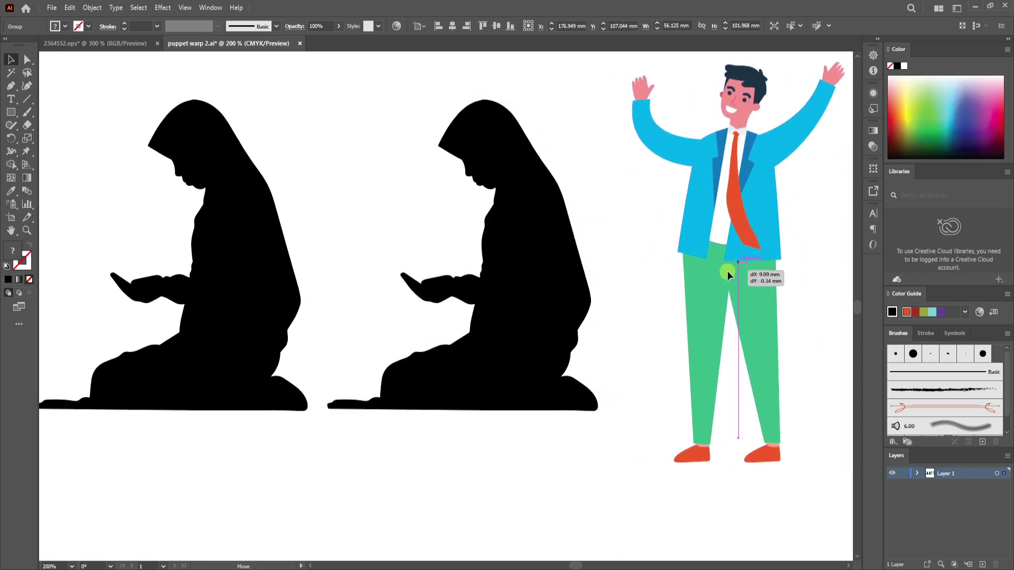
click(543, 237)
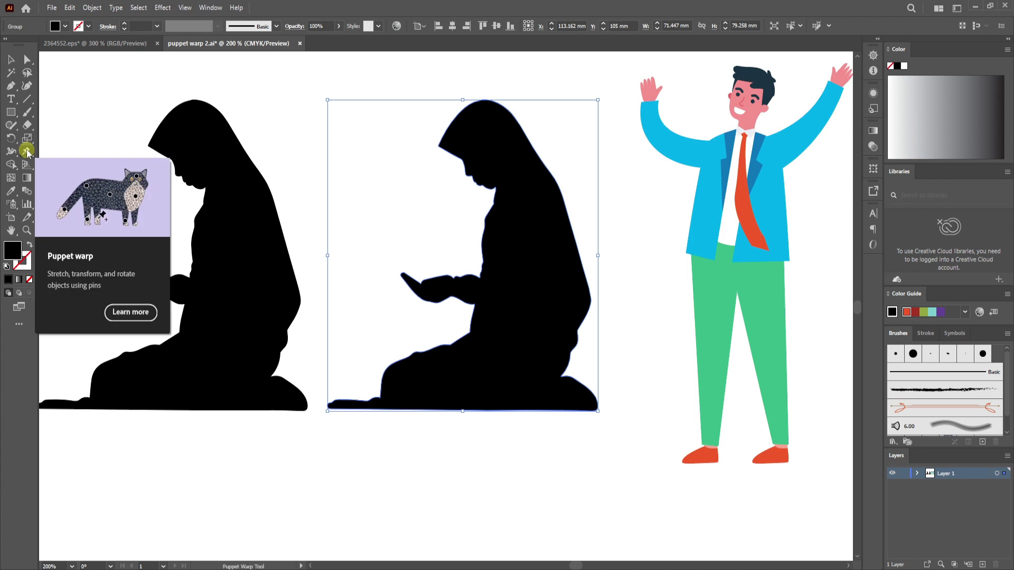
Apply Puppet Warp to the silhouette copy and raise its hands upward
click(27, 151)
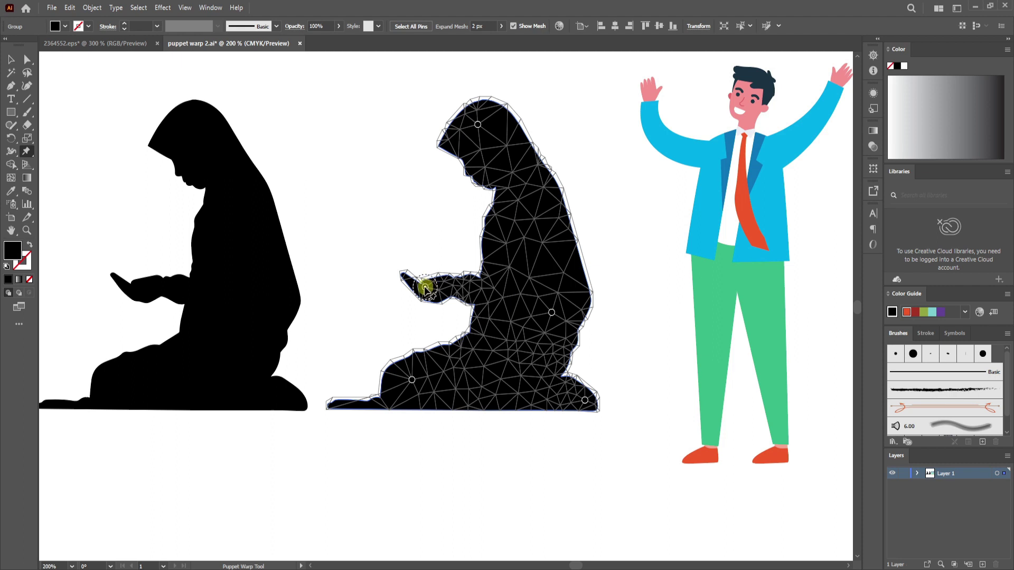
drag(425, 288, 438, 239)
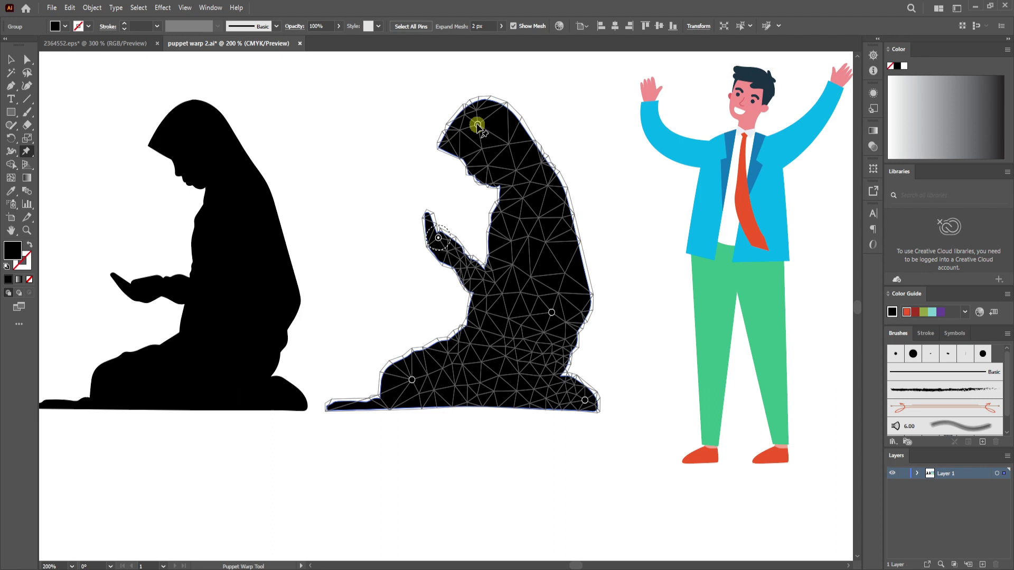
mouse_move(477, 125)
mouse_down()
mouse_move(489, 106)
mouse_move(568, 112)
mouse_move(553, 107)
mouse_up()
key(ctrl+z)
Pin the back, lift the head upright, and push the back contour inward
click(542, 160)
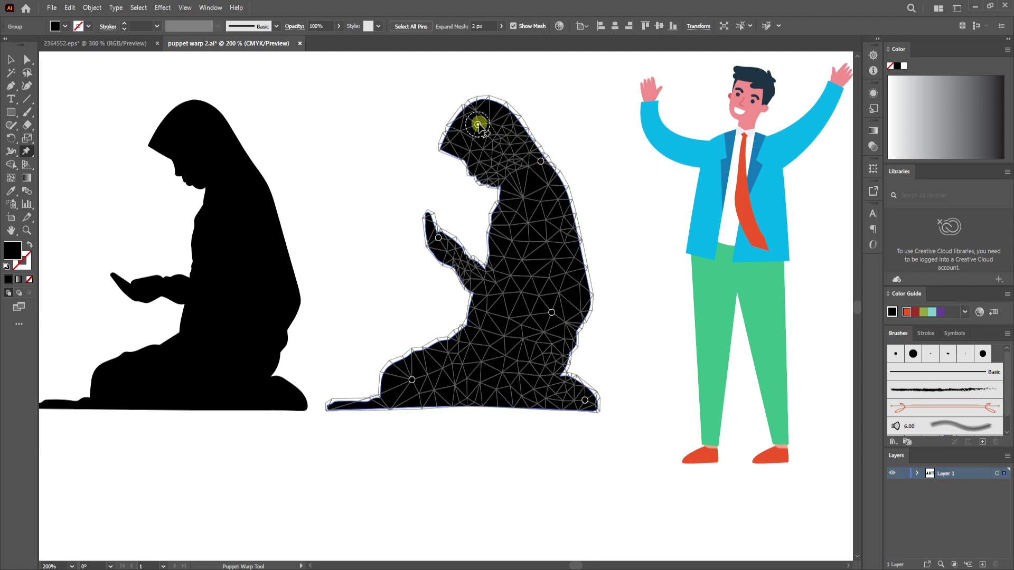
drag(478, 124, 517, 108)
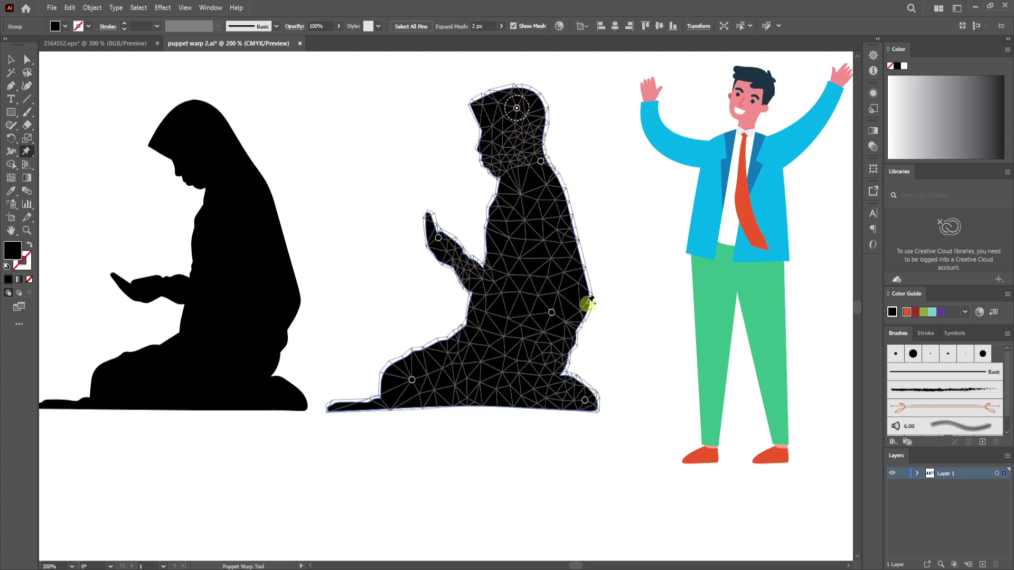
drag(584, 302, 573, 295)
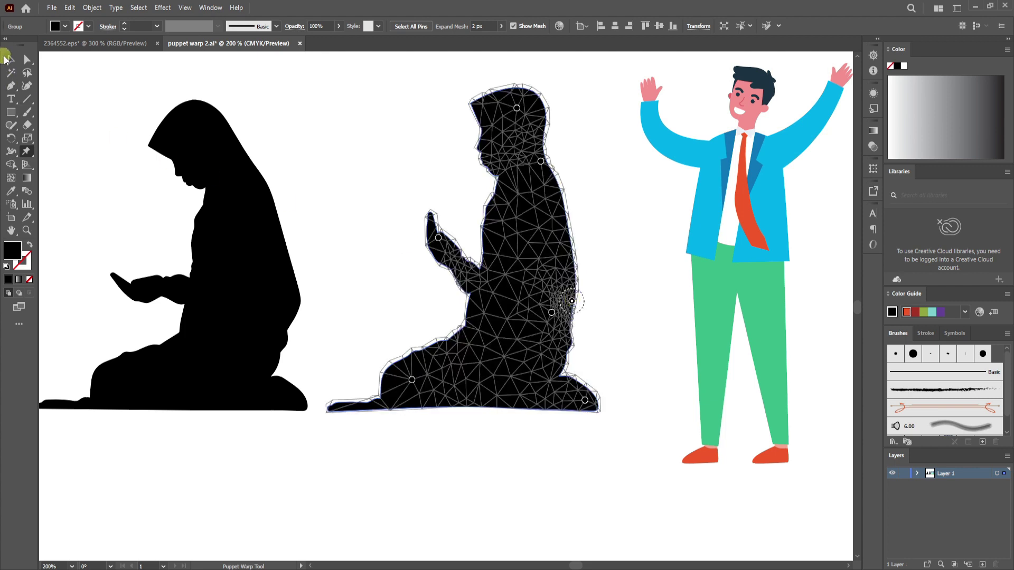
click(11, 59)
Deselect the finished praying silhouette via empty canvas
click(348, 90)
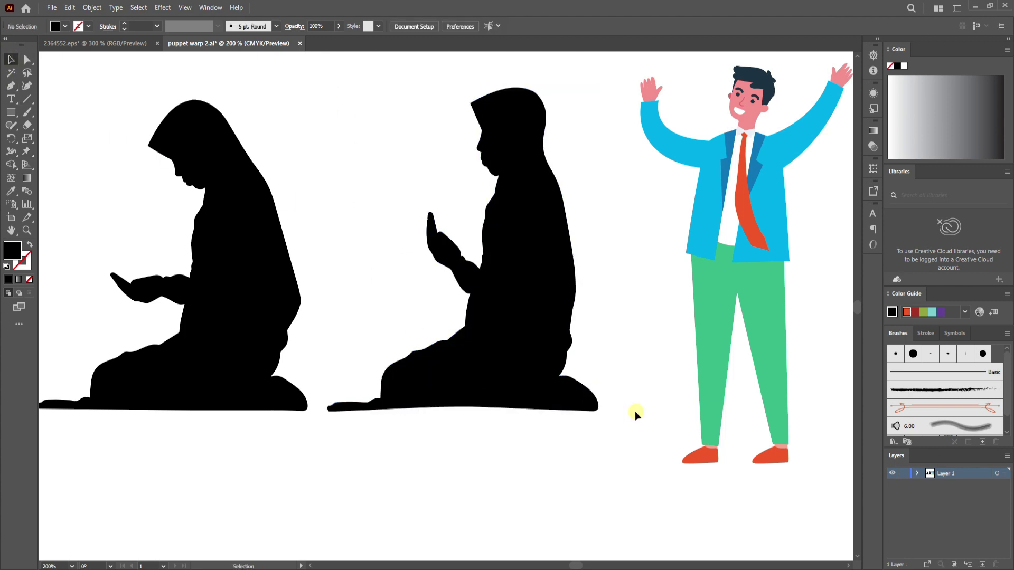